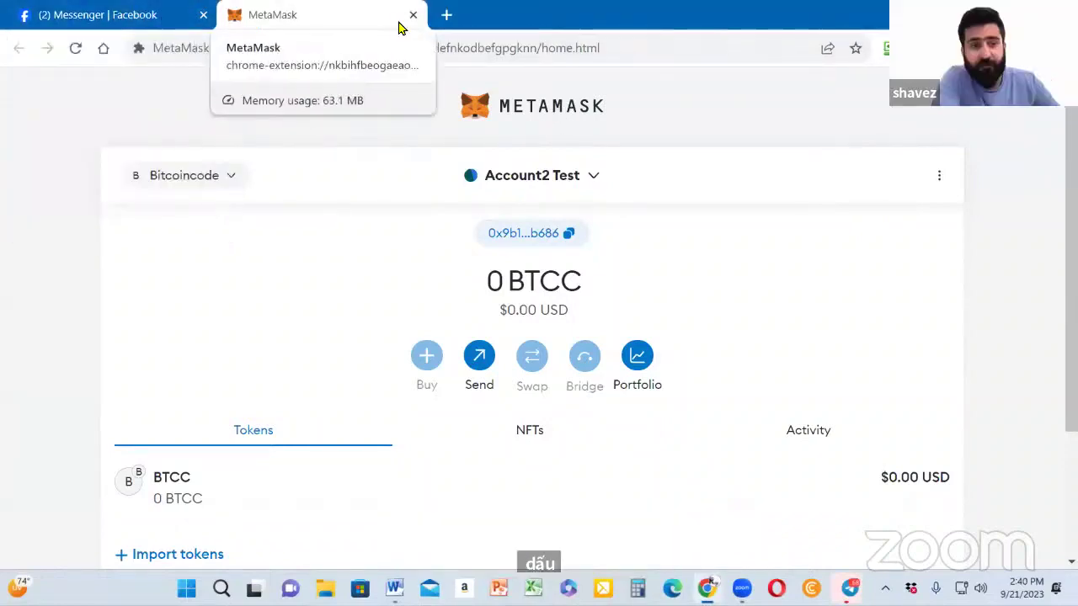
- Replace the old MetaMask tab with a new one showing the wallet in Expand view
key(ctrl+w)
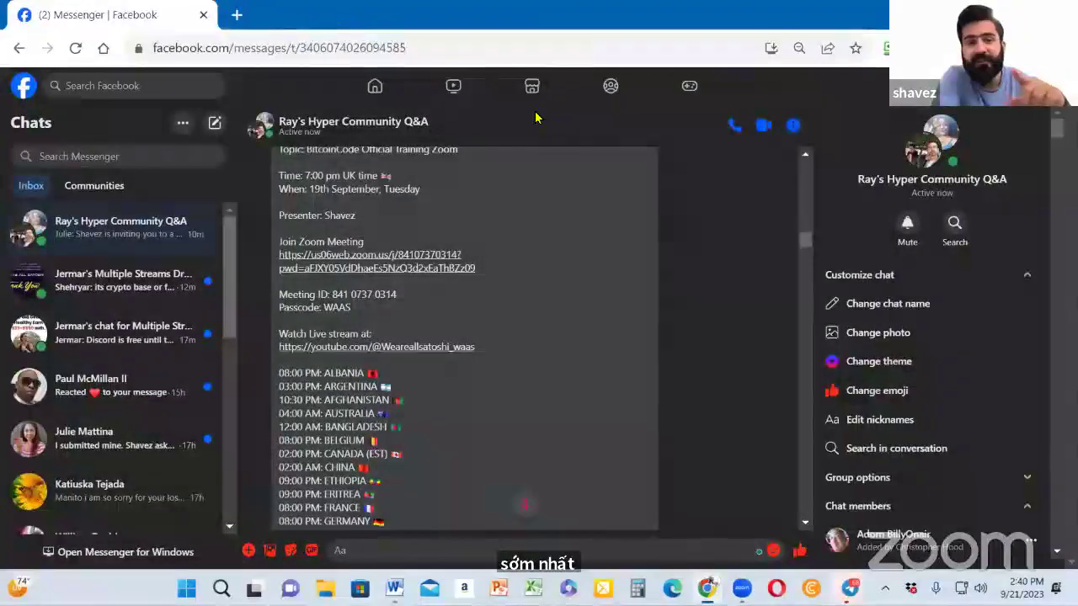
key(ctrl+t)
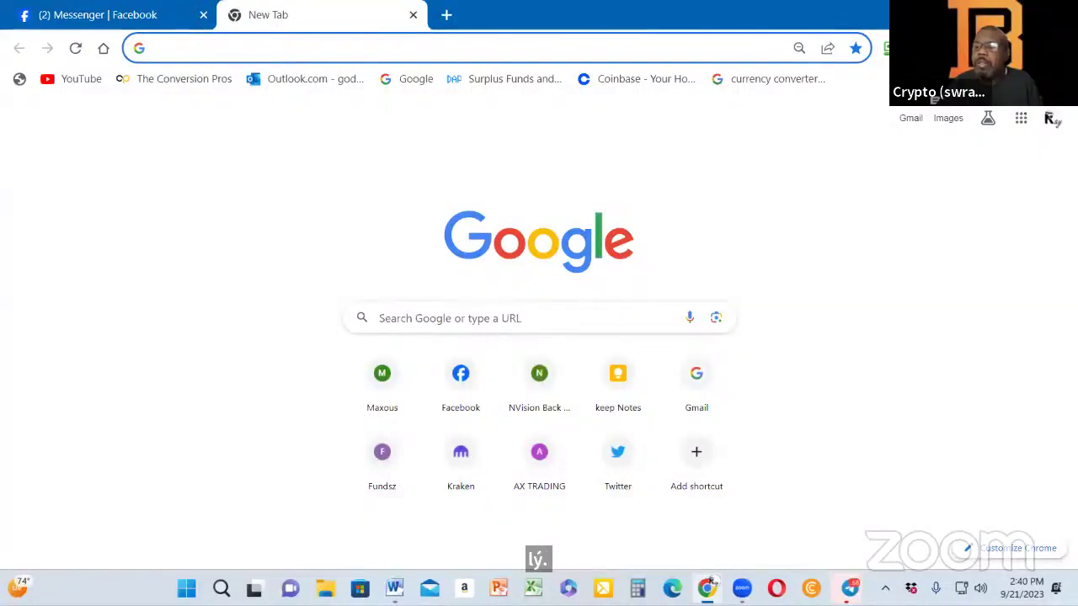
key(alt+shift+m)
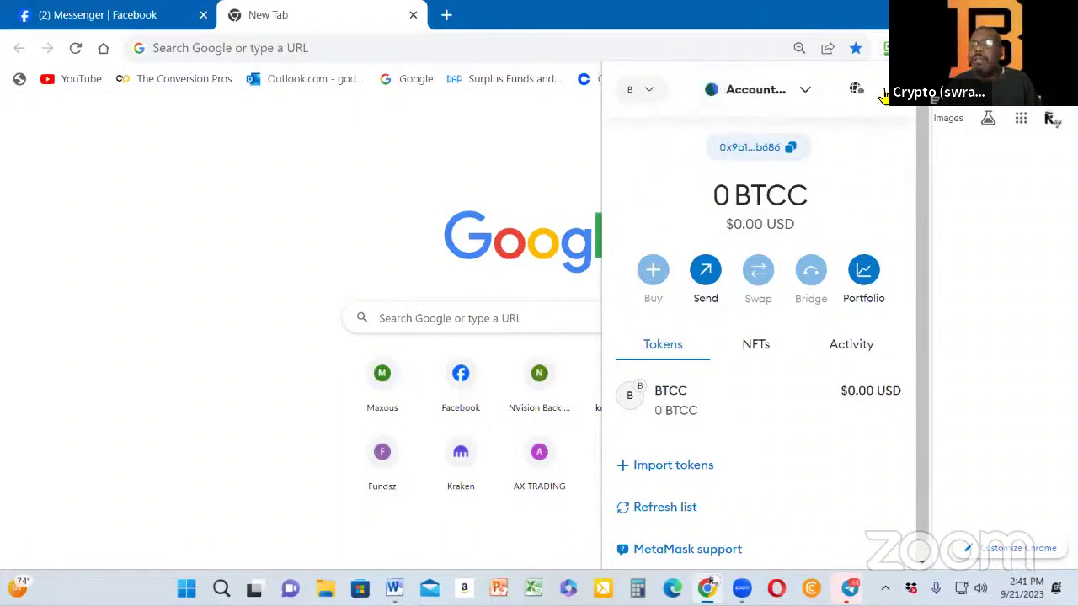
click(884, 90)
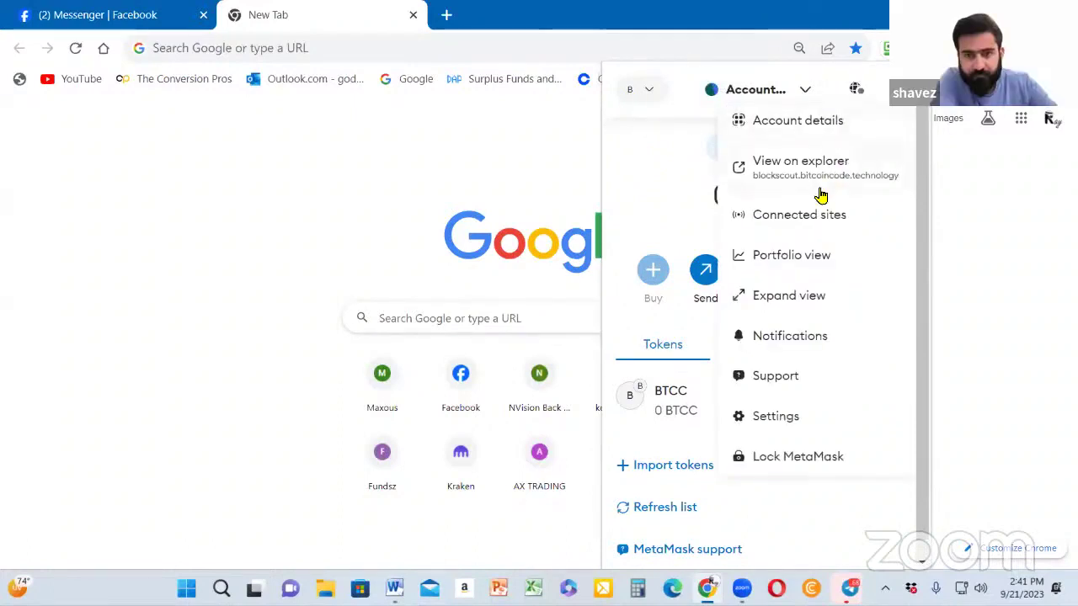
click(780, 298)
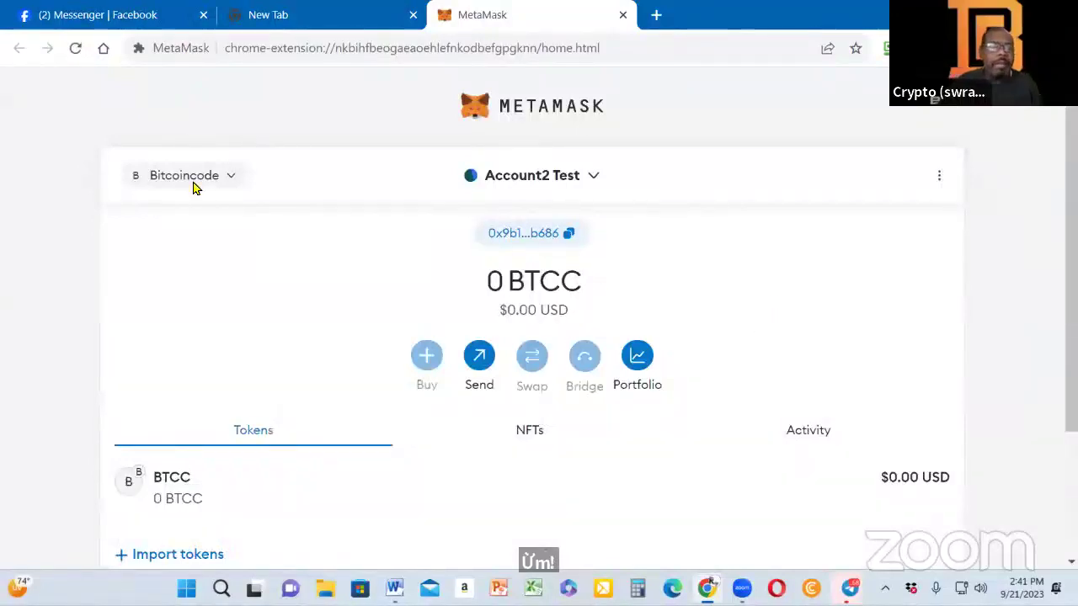
- Change the active network from Bitcoincode to Linea Mainnet and dismiss the switch notice
click(231, 178)
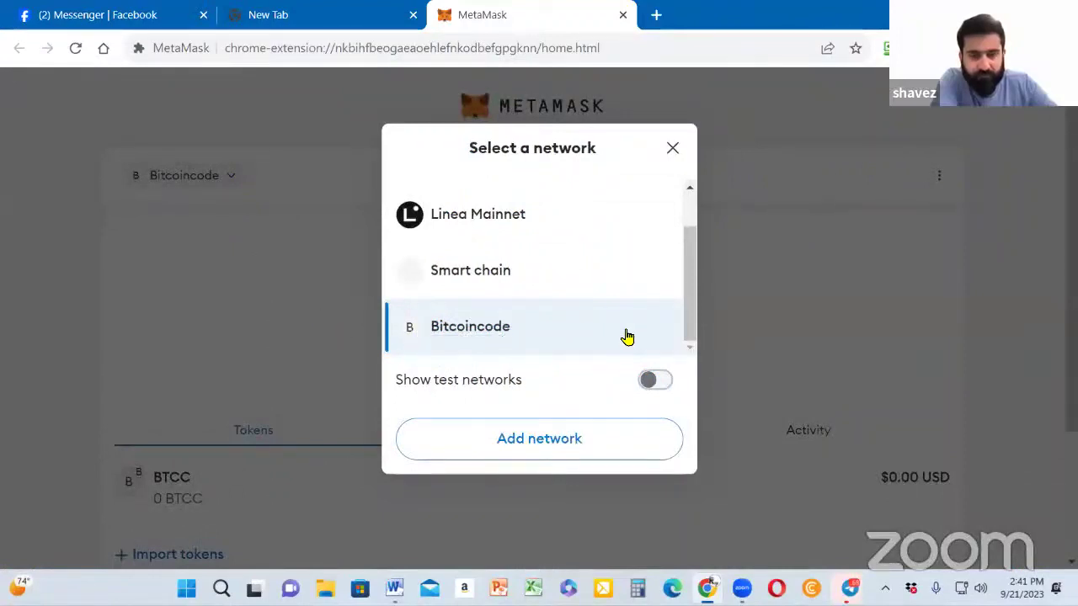
click(469, 328)
click(157, 179)
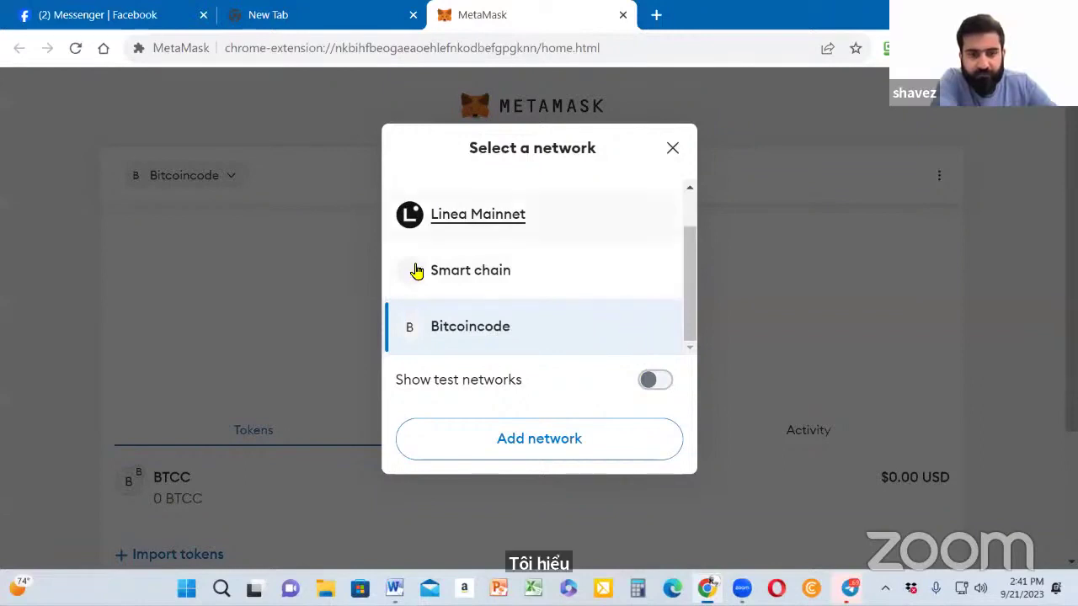
click(455, 214)
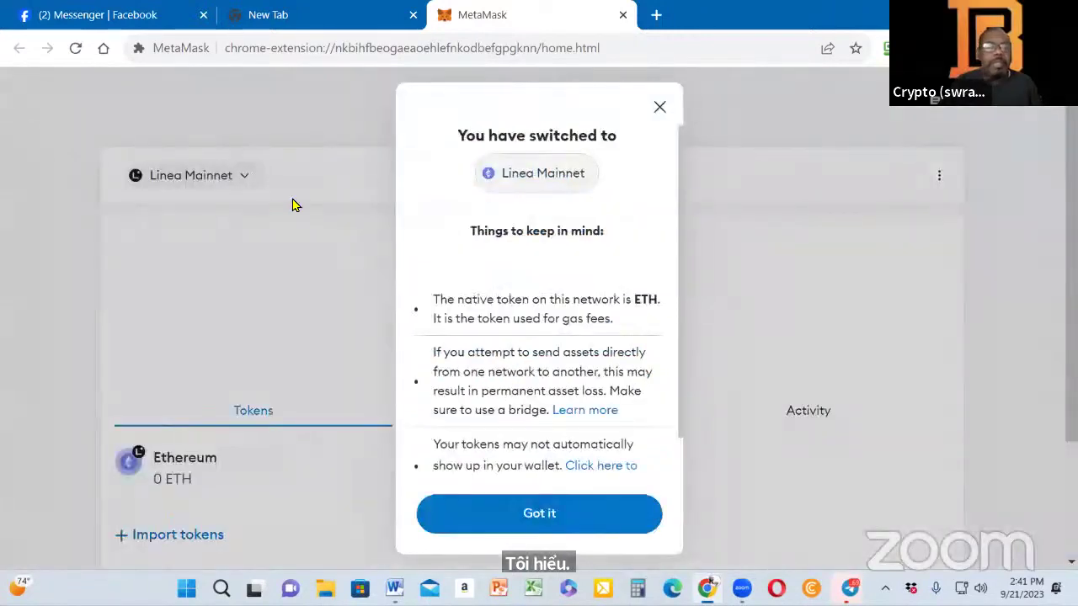
click(660, 108)
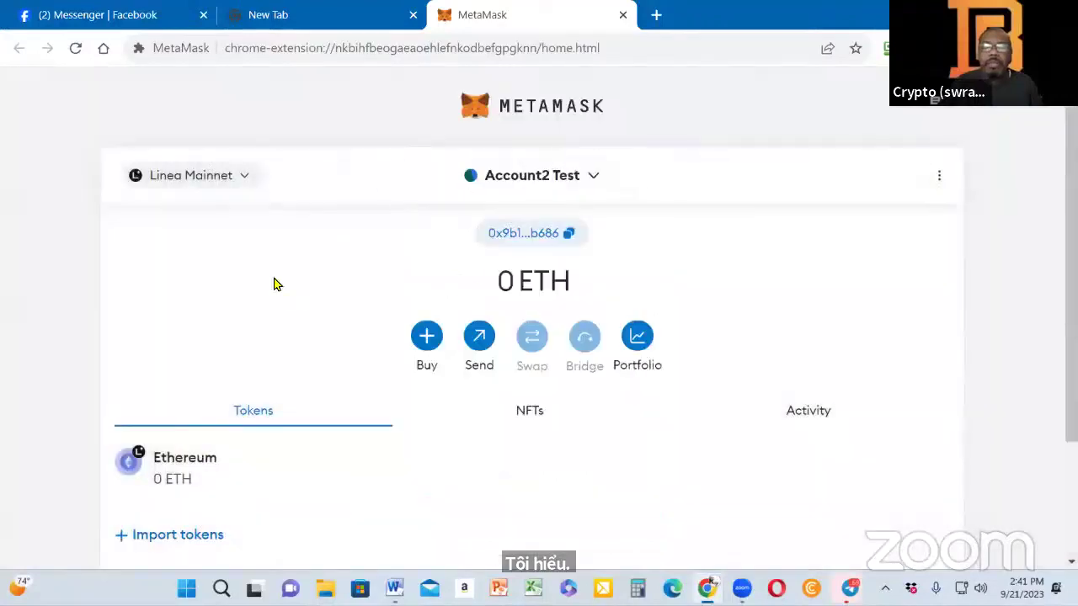
click(191, 176)
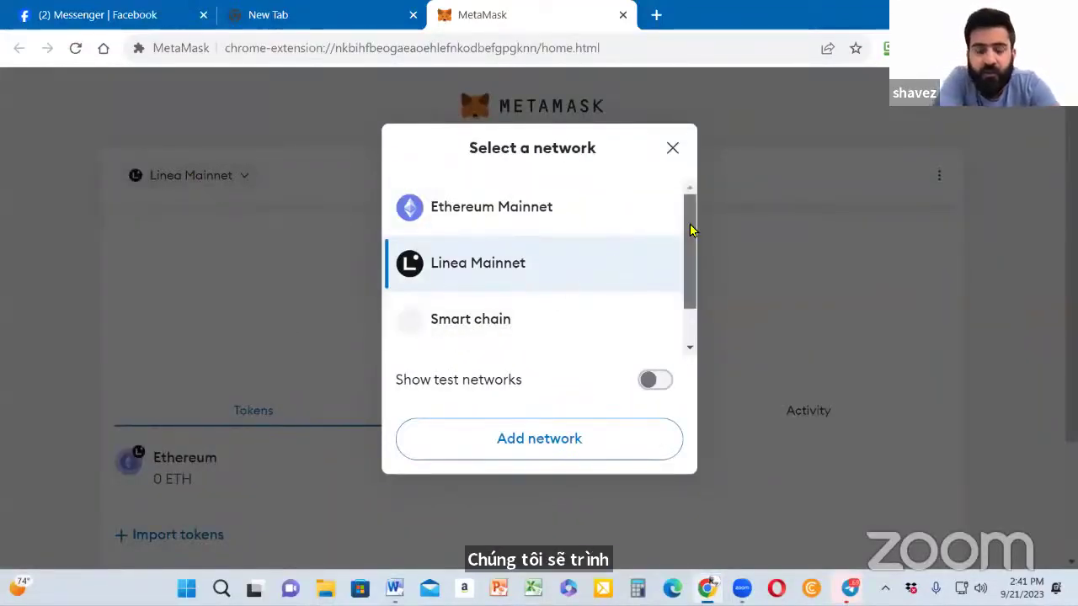
drag(688, 244, 665, 290)
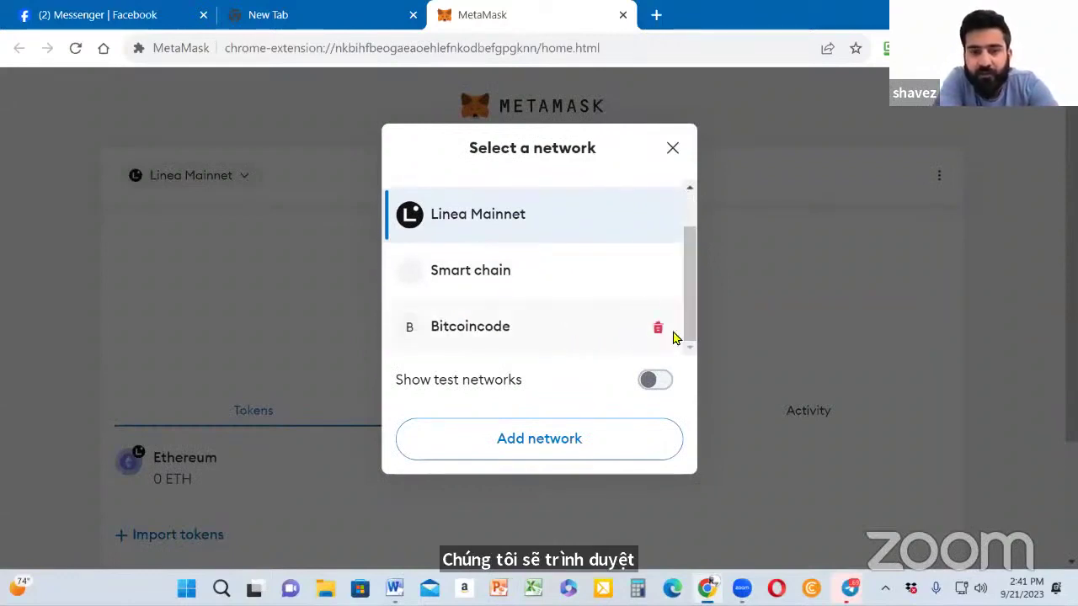
click(675, 150)
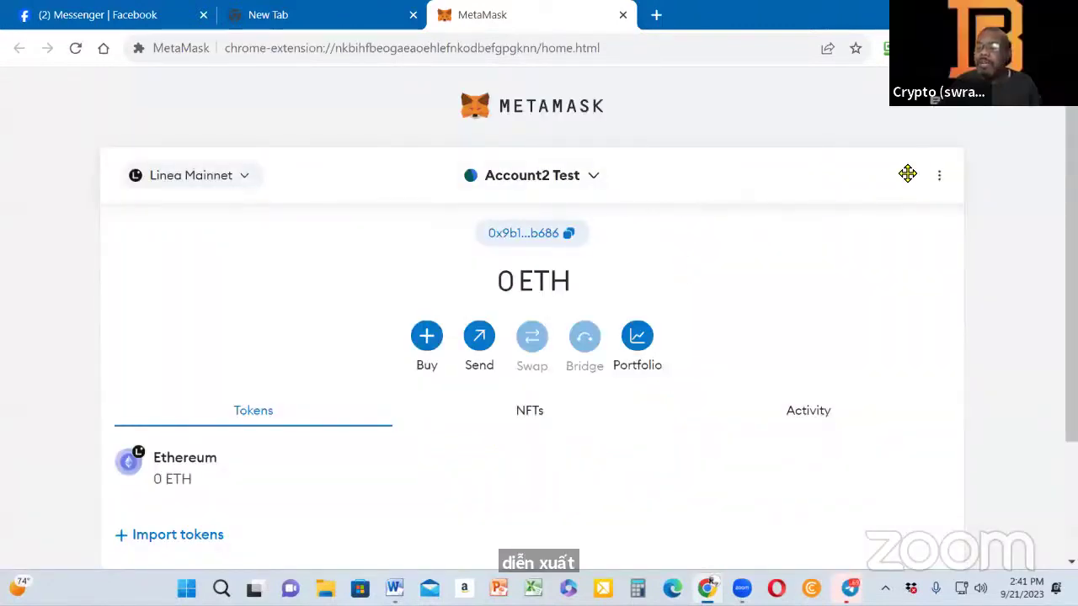
- Go to Settings > Networks and select the Bitcoincode entry (chain ID 66666, BTCC)
click(940, 176)
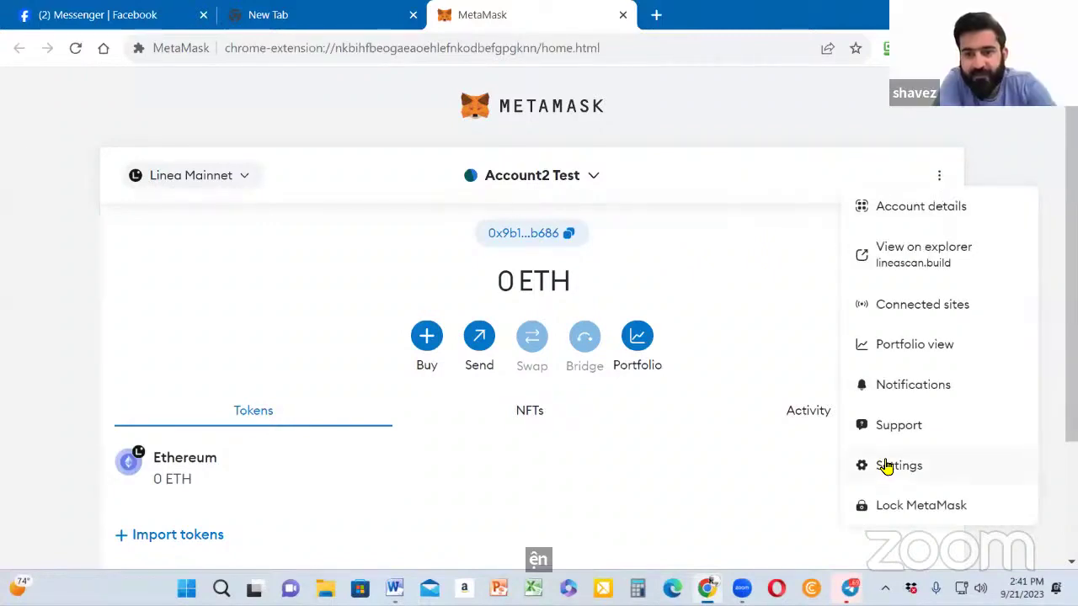
click(886, 466)
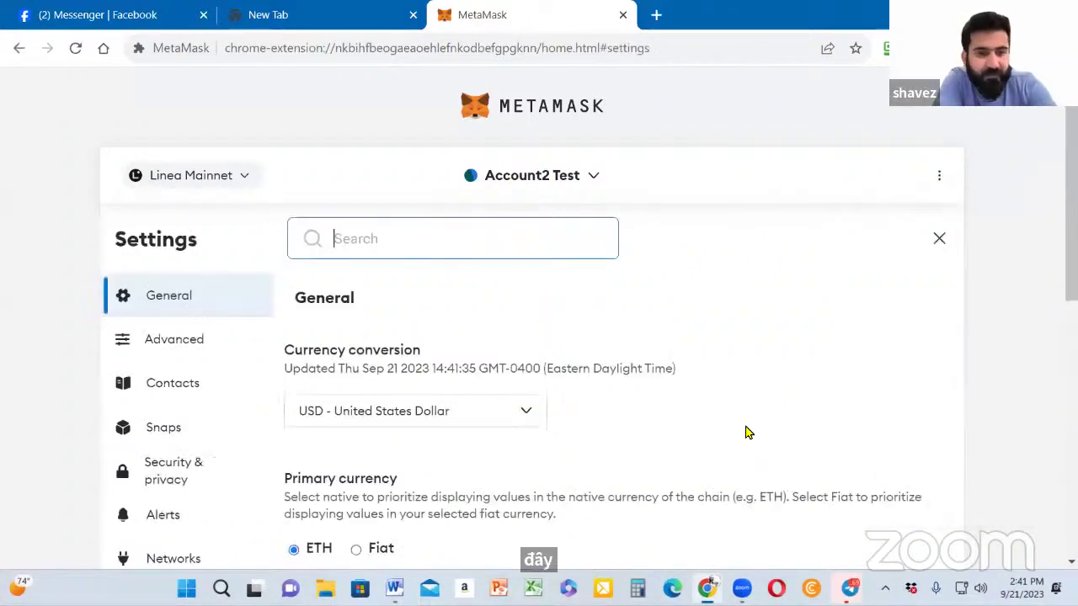
scroll(749, 433, down, 3)
scroll(749, 433, down, 3)
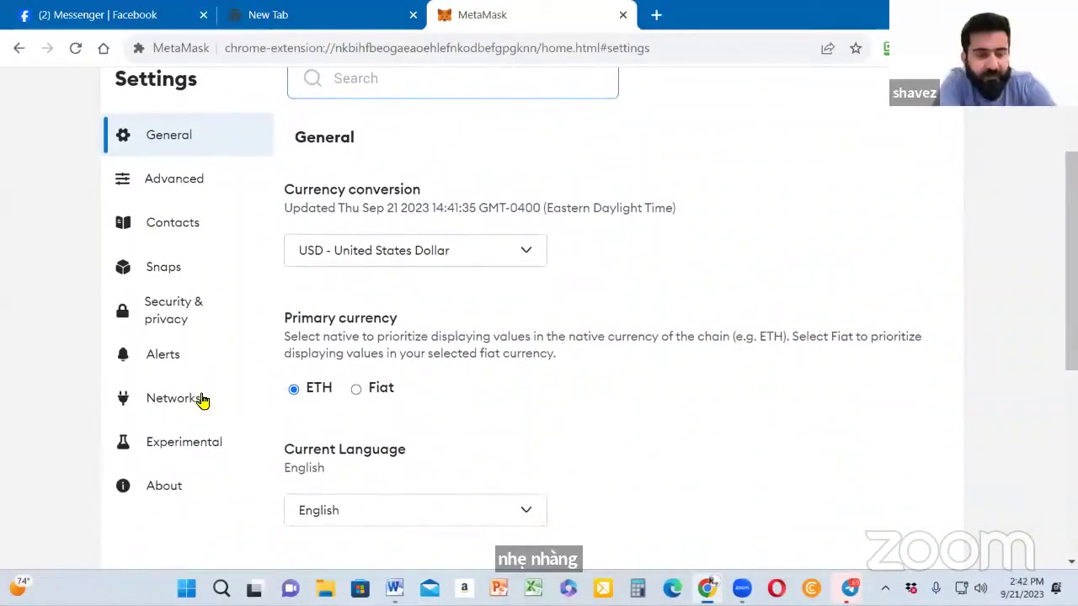
click(202, 398)
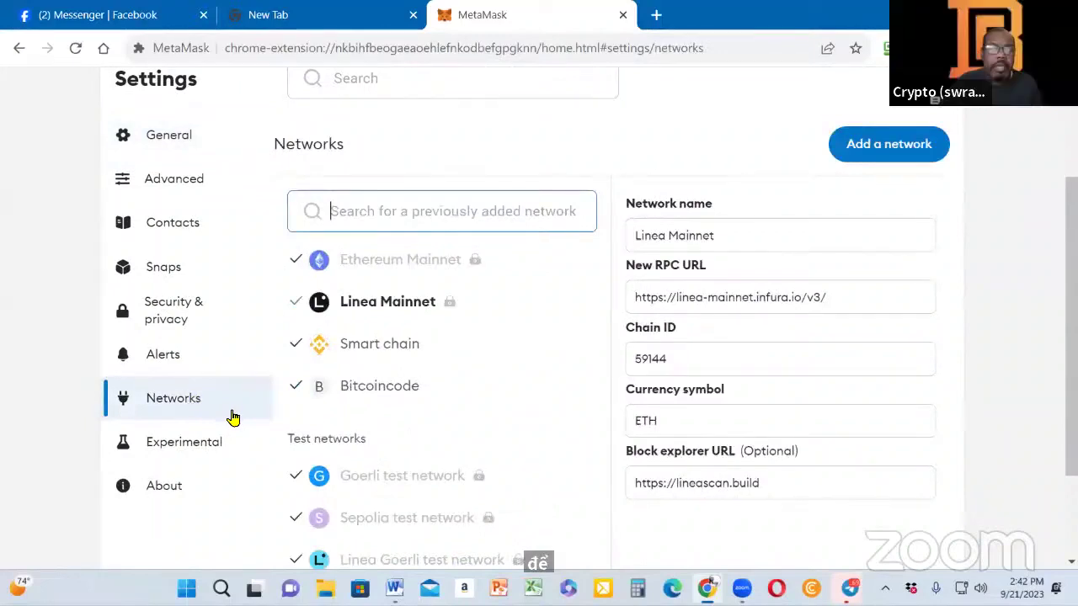
click(371, 389)
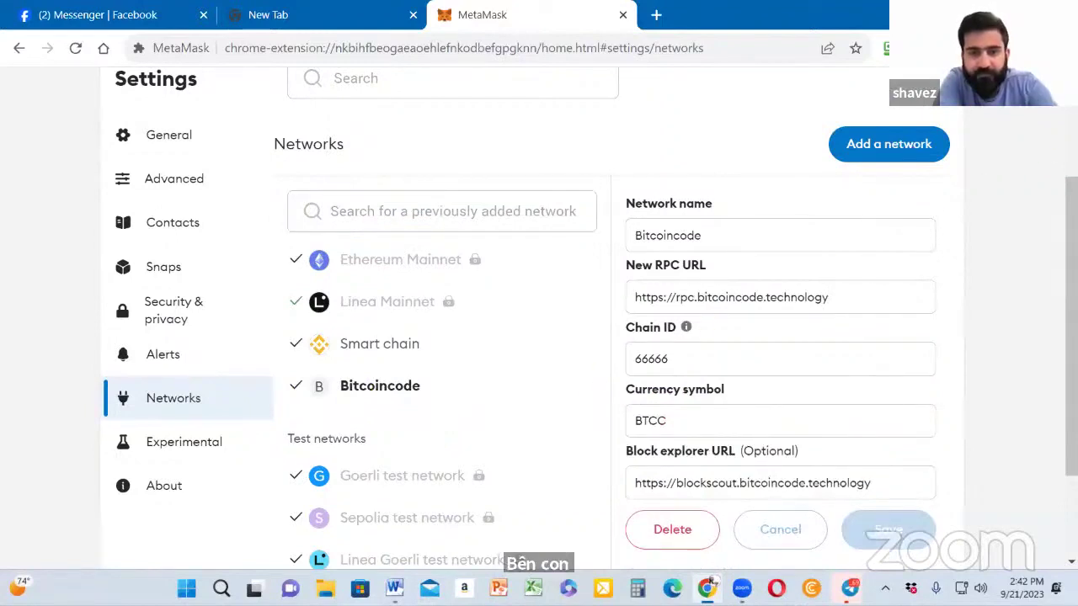
scroll(937, 202, down, 1)
scroll(937, 252, down, 2)
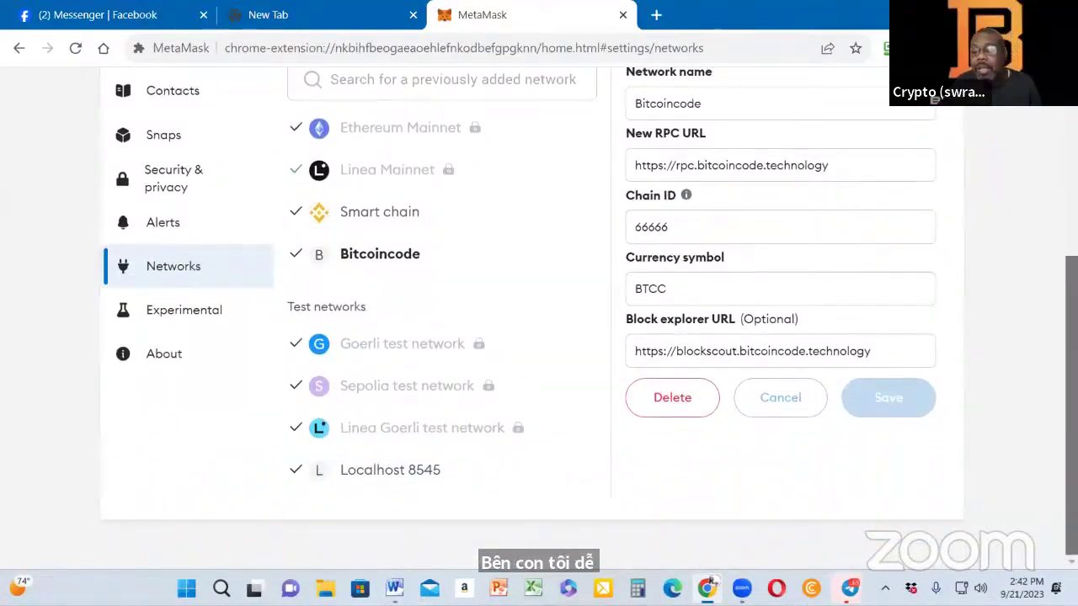
- Remove the Bitcoincode network and confirm the deletion
click(670, 404)
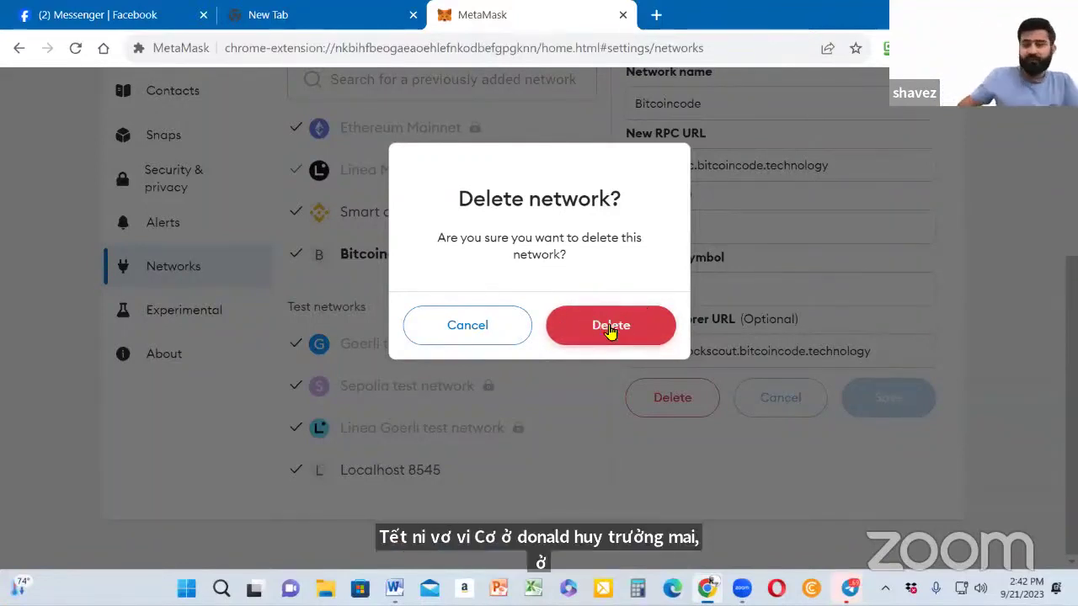
click(611, 328)
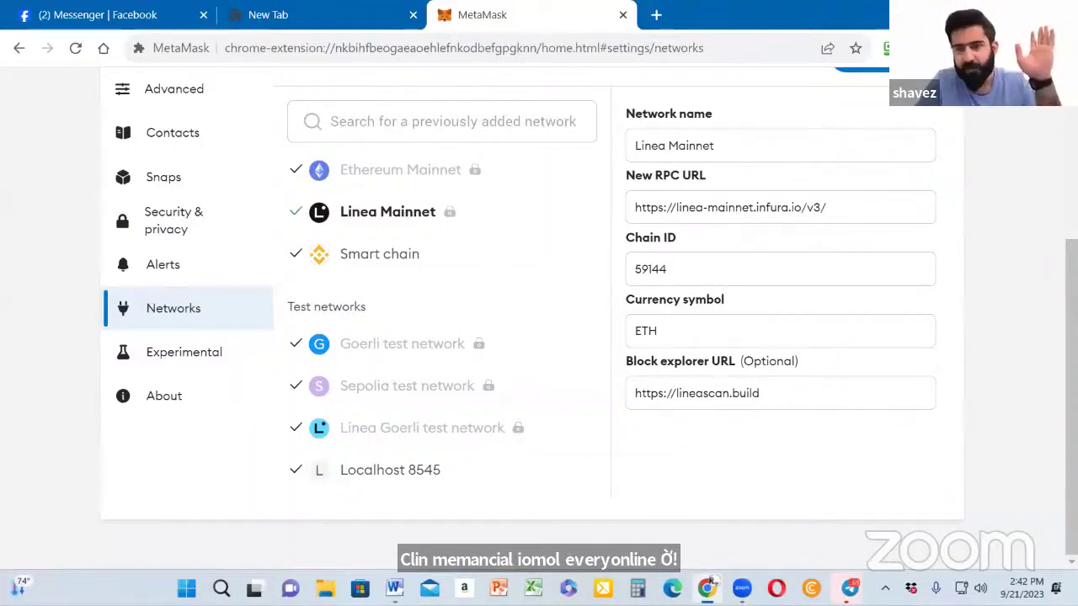
scroll(539, 303, up, 5)
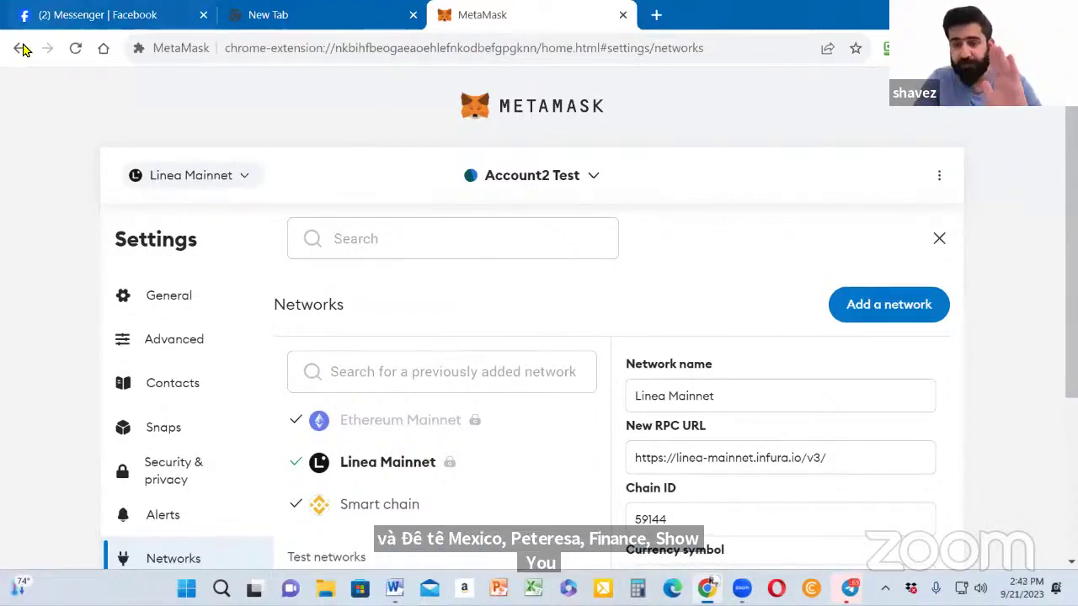
- Make Ethereum Mainnet the active network and close Settings to the Account2 Test home
click(19, 48)
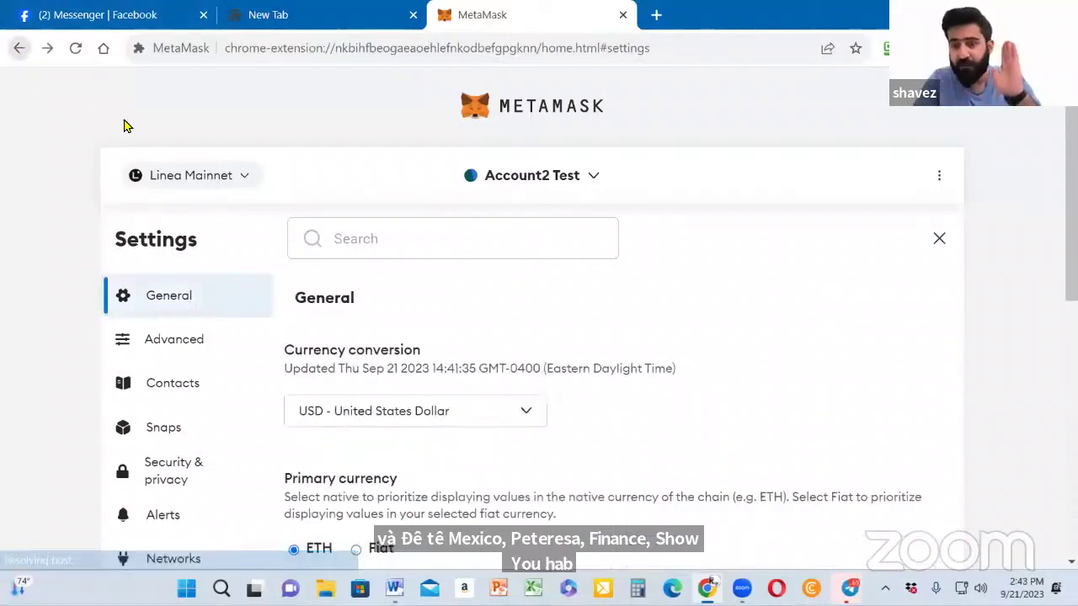
click(168, 181)
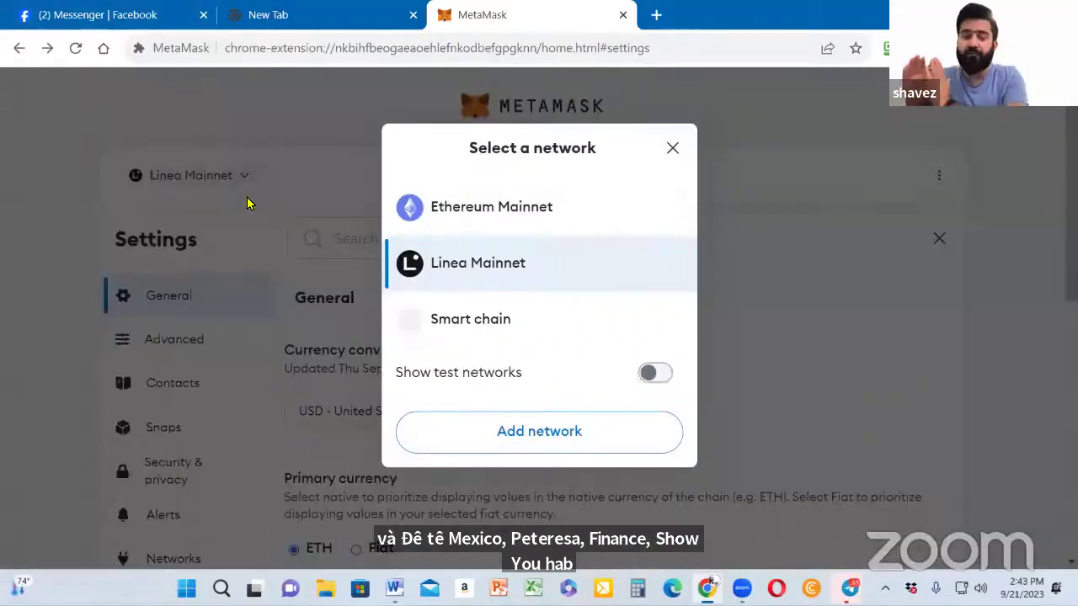
click(467, 209)
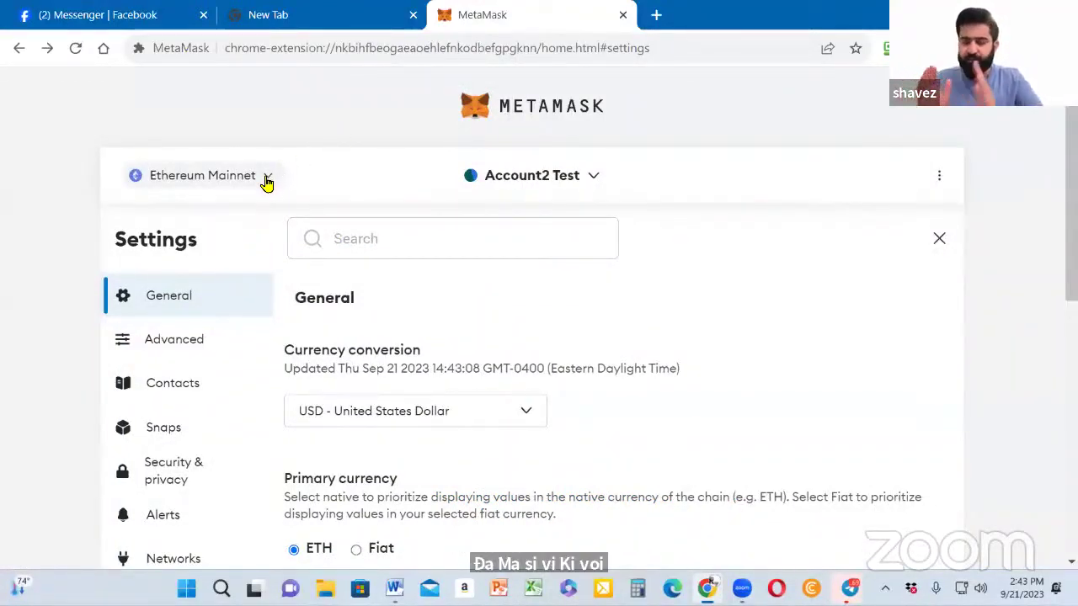
click(937, 241)
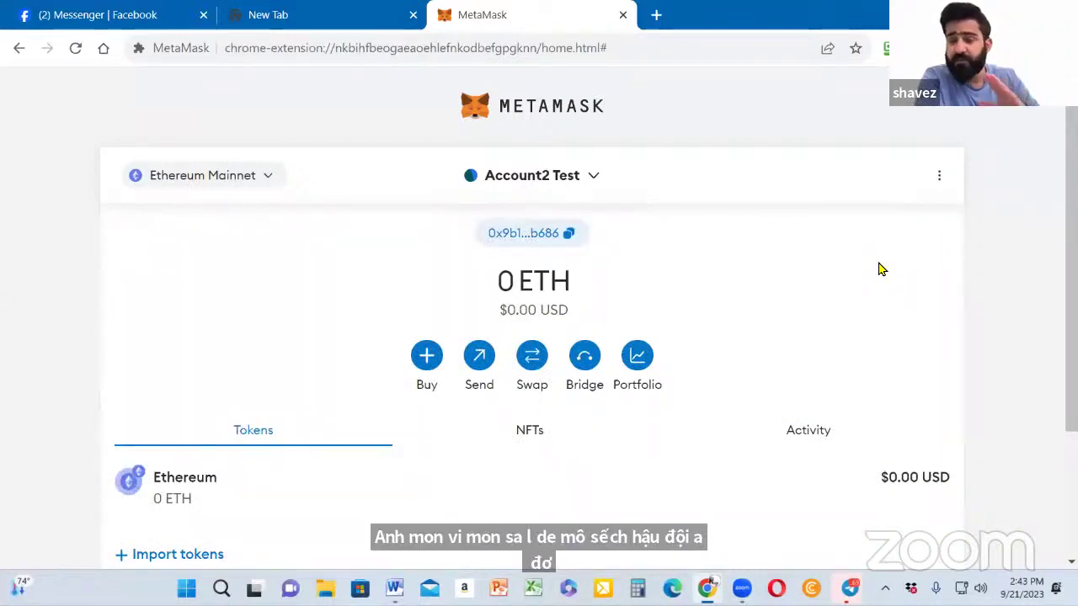
click(982, 125)
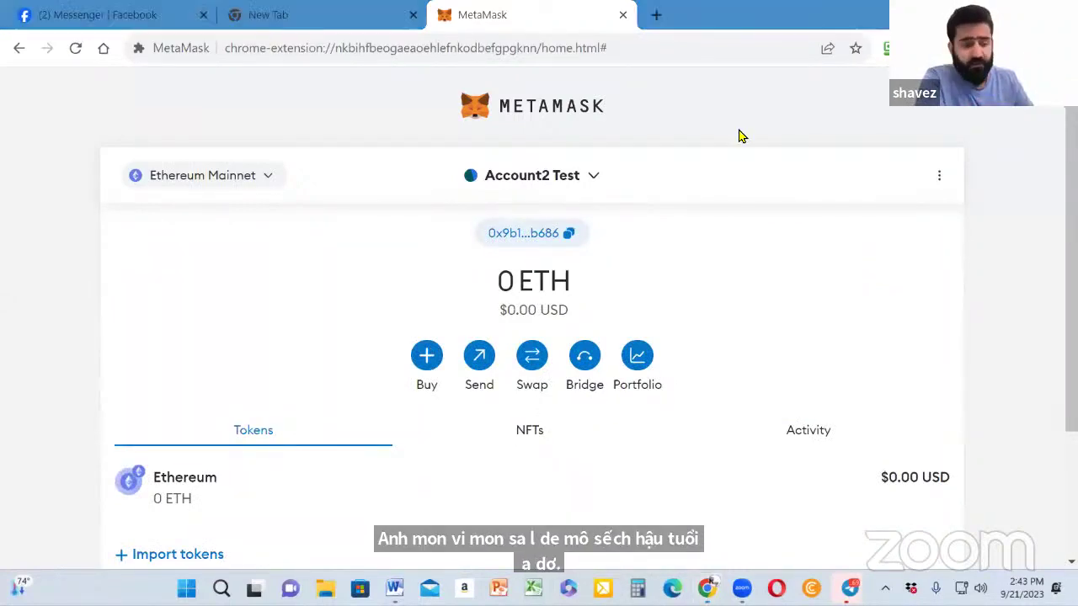